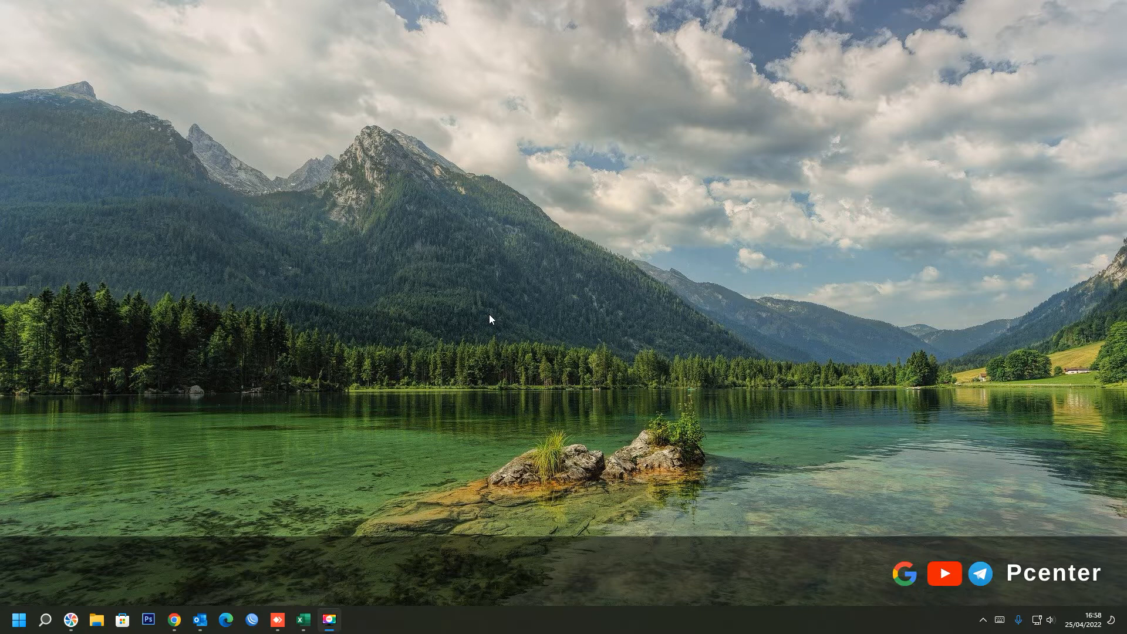
Step: Search Windows for "Programador de tareas" and open the application
{"action": "left_click", "coordinate": [50, 626]}
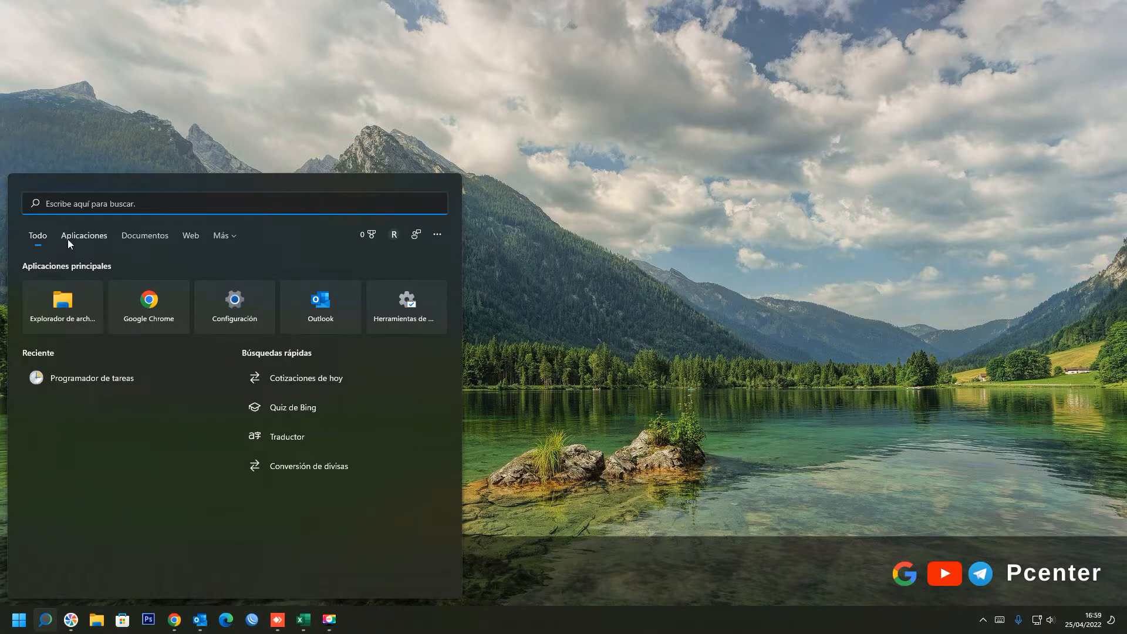
{"action": "type", "text": "prograd"}
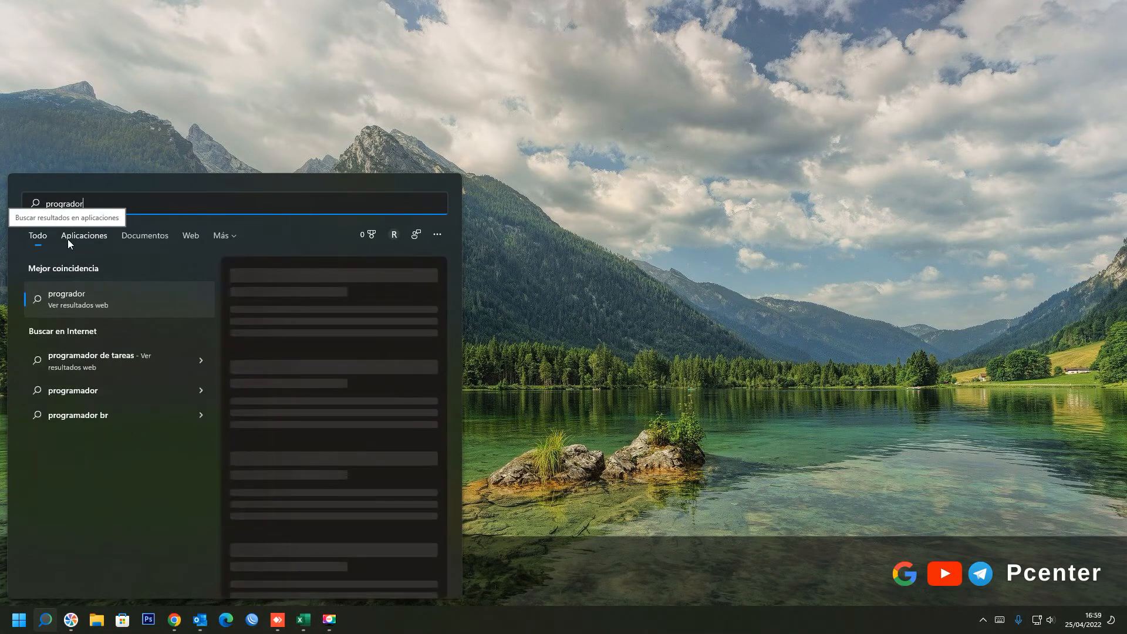
{"action": "key", "text": "BackSpace"}
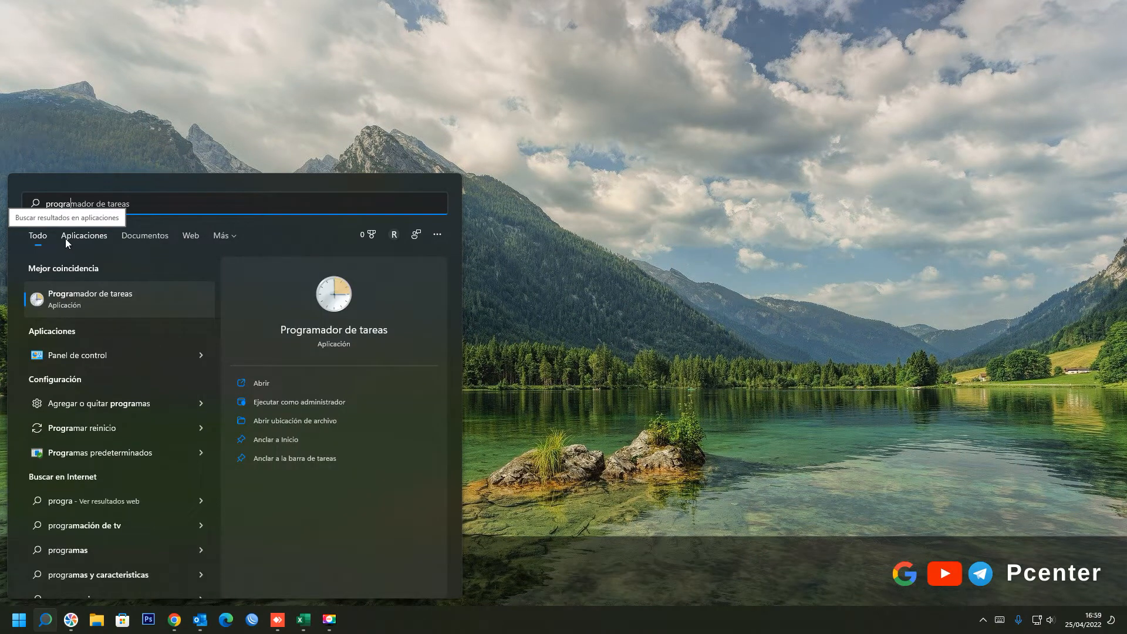
{"action": "left_click", "coordinate": [94, 301]}
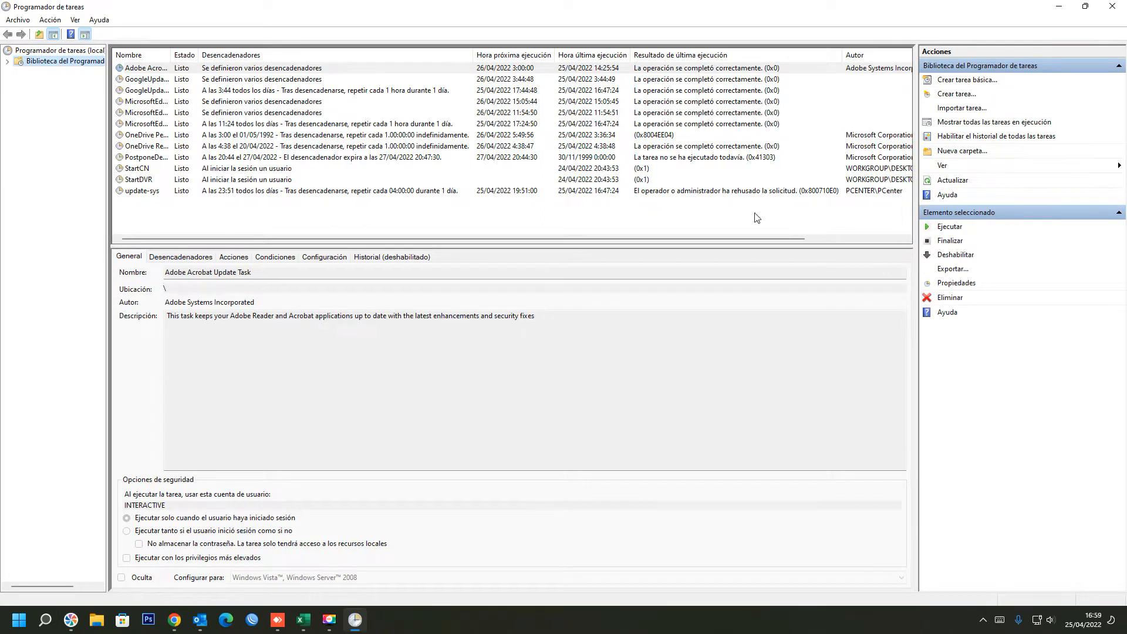
Step: Start a new basic task, name it "Apagar PC" and continue to its trigger settings
{"action": "left_click", "coordinate": [47, 20]}
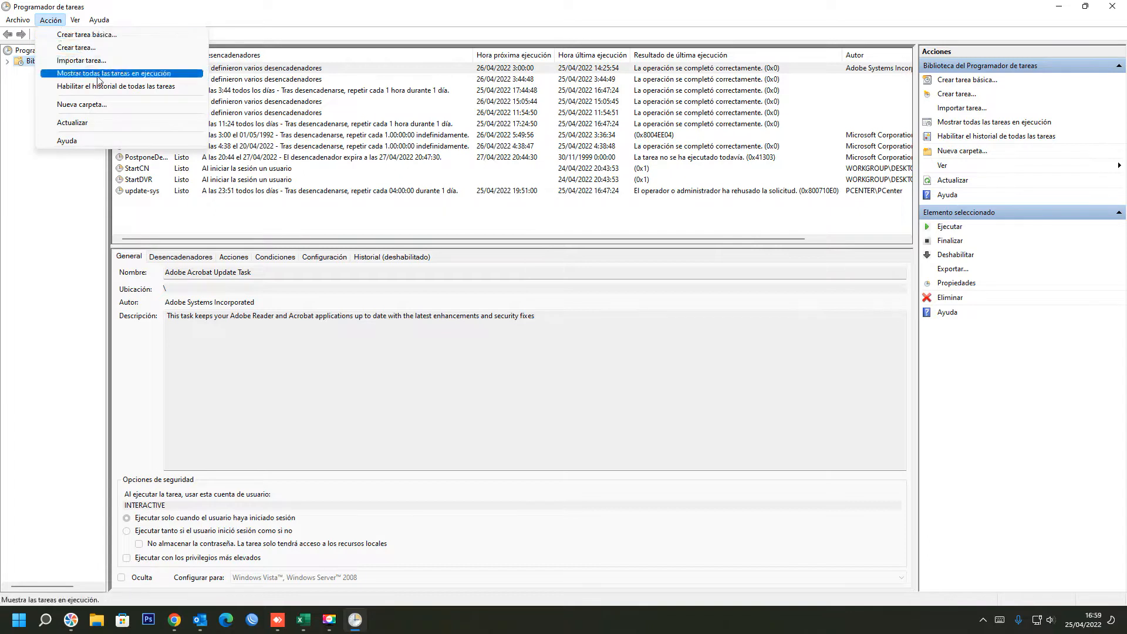
{"action": "left_click", "coordinate": [81, 36]}
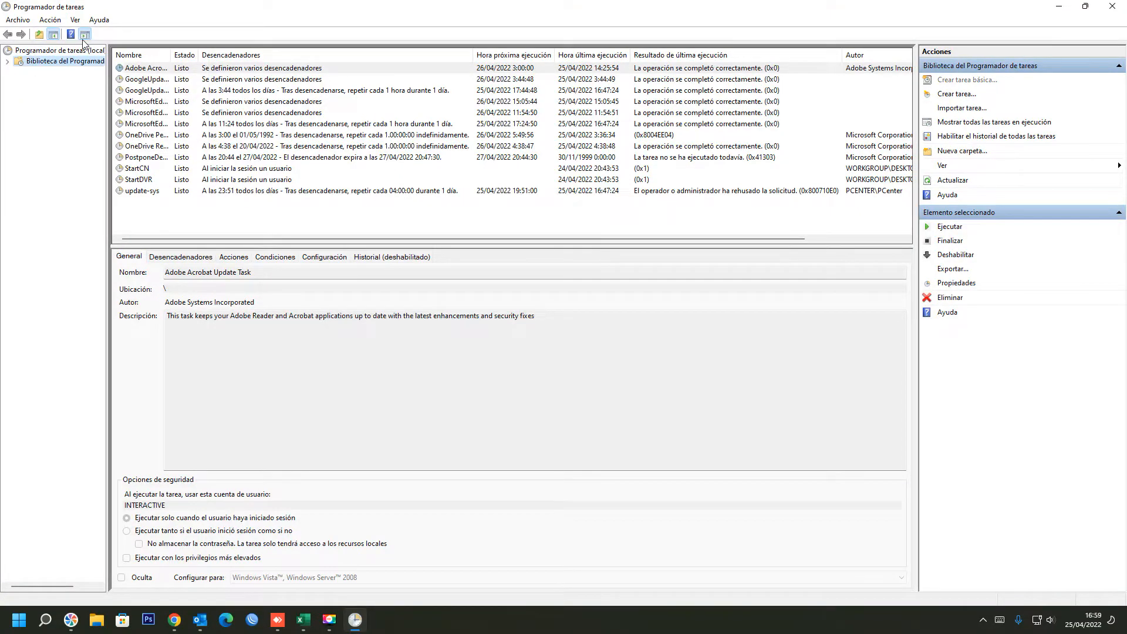
{"action": "left_click_drag", "start_coordinate": [504, 171], "coordinate": [574, 196]}
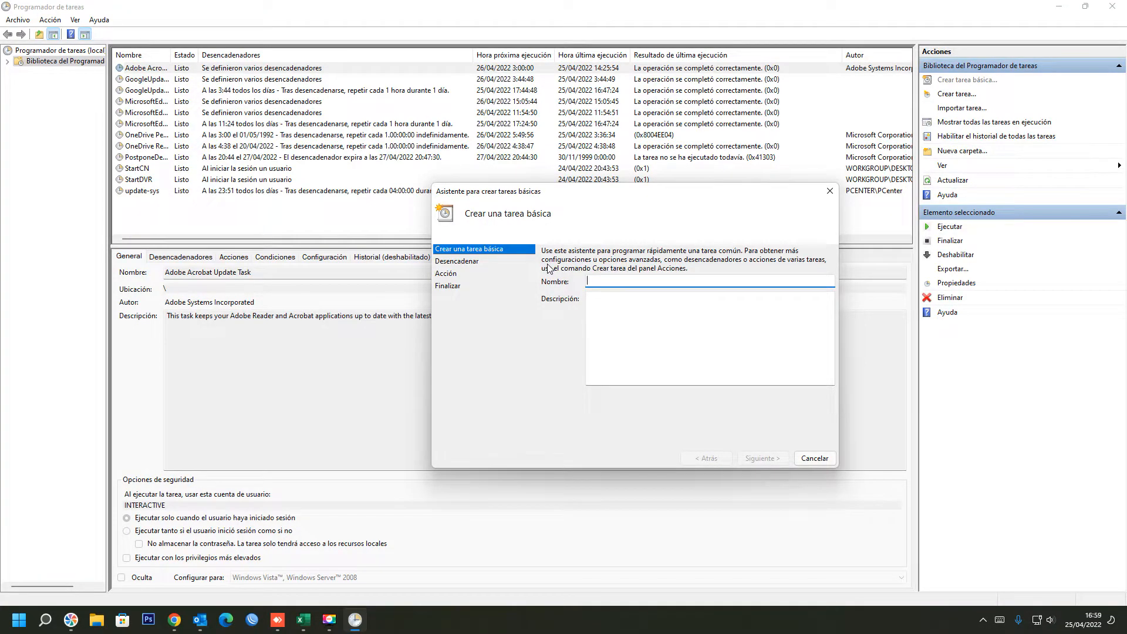
{"action": "type", "text": "Apagar PC"}
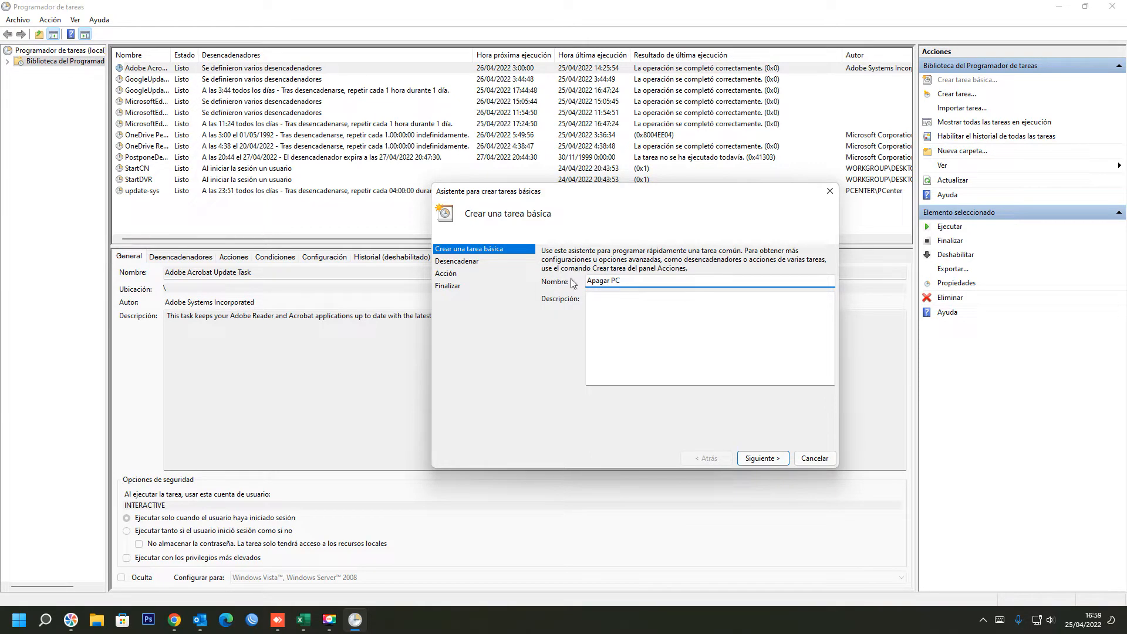
{"action": "left_click", "coordinate": [769, 463]}
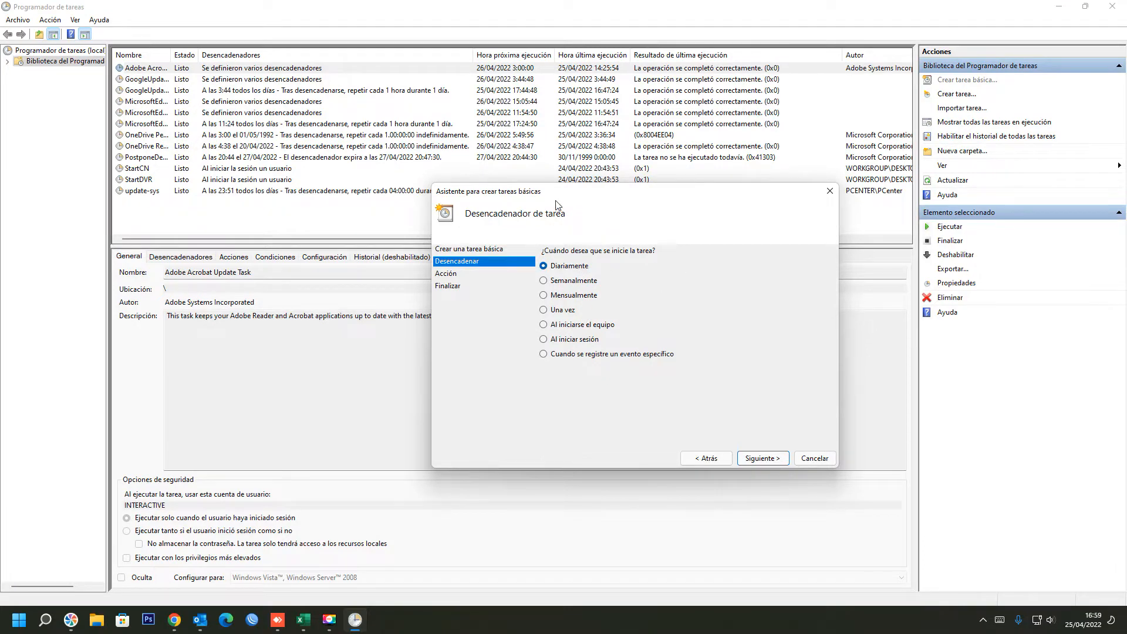
Step: Set the task's trigger to daily from 25/04/2022 at 22:00:00, repeating every 1 day
{"action": "left_click_drag", "start_coordinate": [555, 199], "coordinate": [566, 180]}
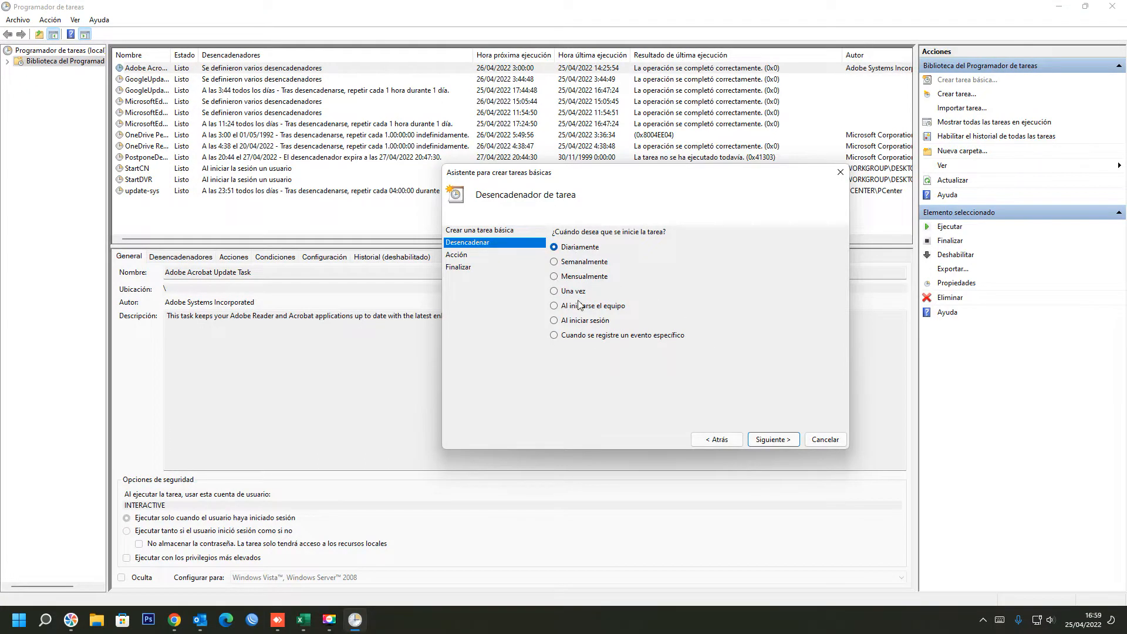
{"action": "left_click", "coordinate": [773, 440]}
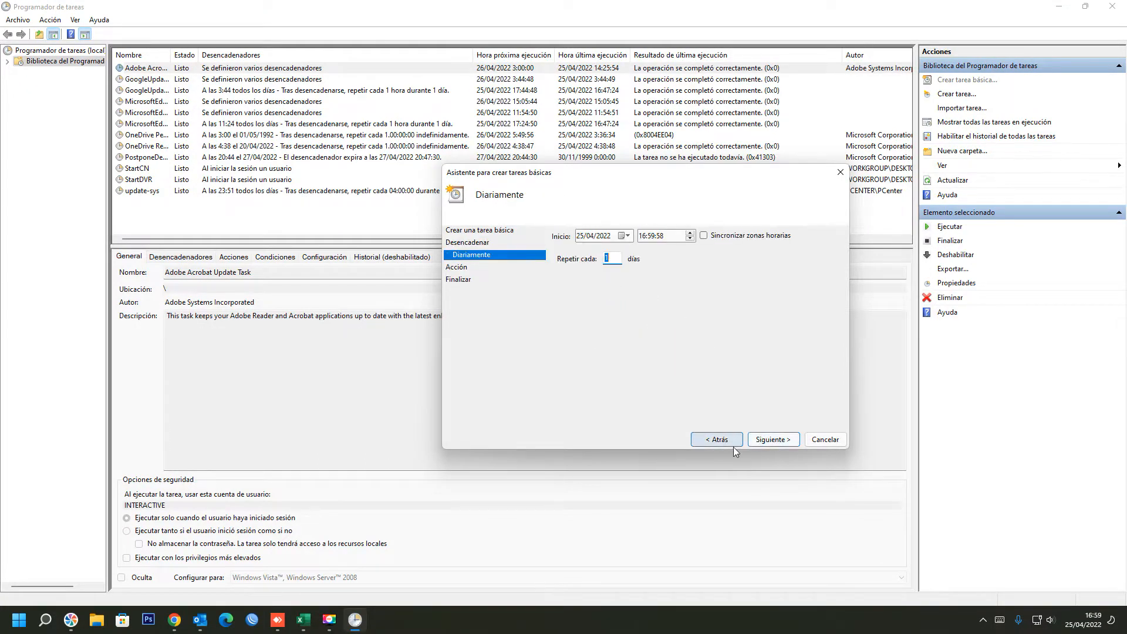
{"action": "left_click_drag", "start_coordinate": [566, 185], "coordinate": [647, 198]}
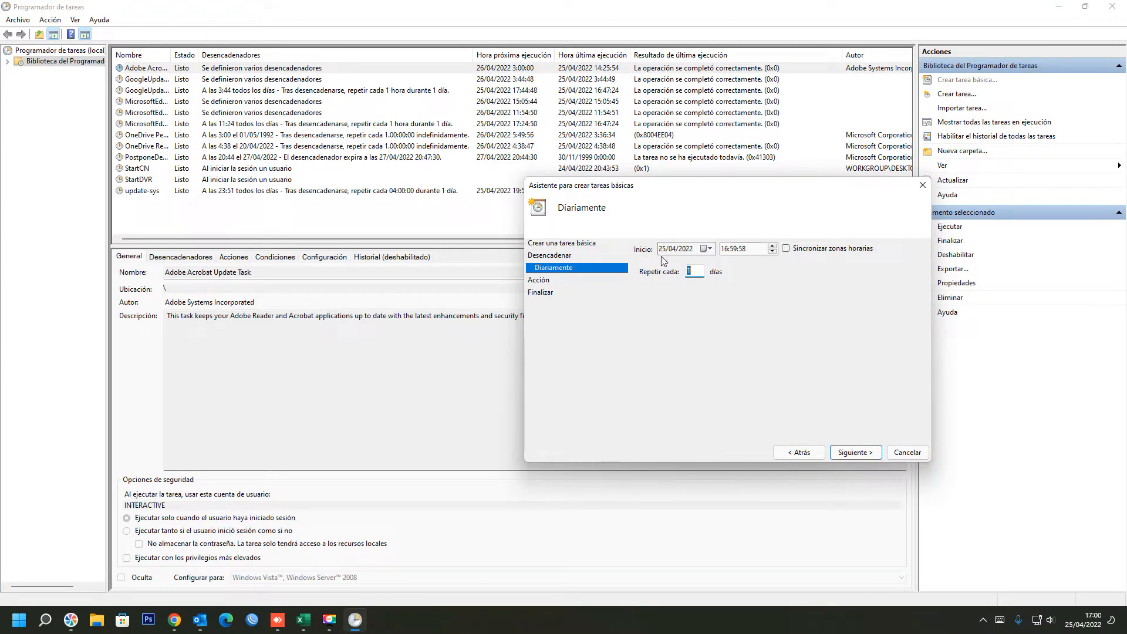
{"action": "left_click", "coordinate": [725, 249]}
{"action": "left_click_drag", "start_coordinate": [671, 186], "coordinate": [690, 174]}
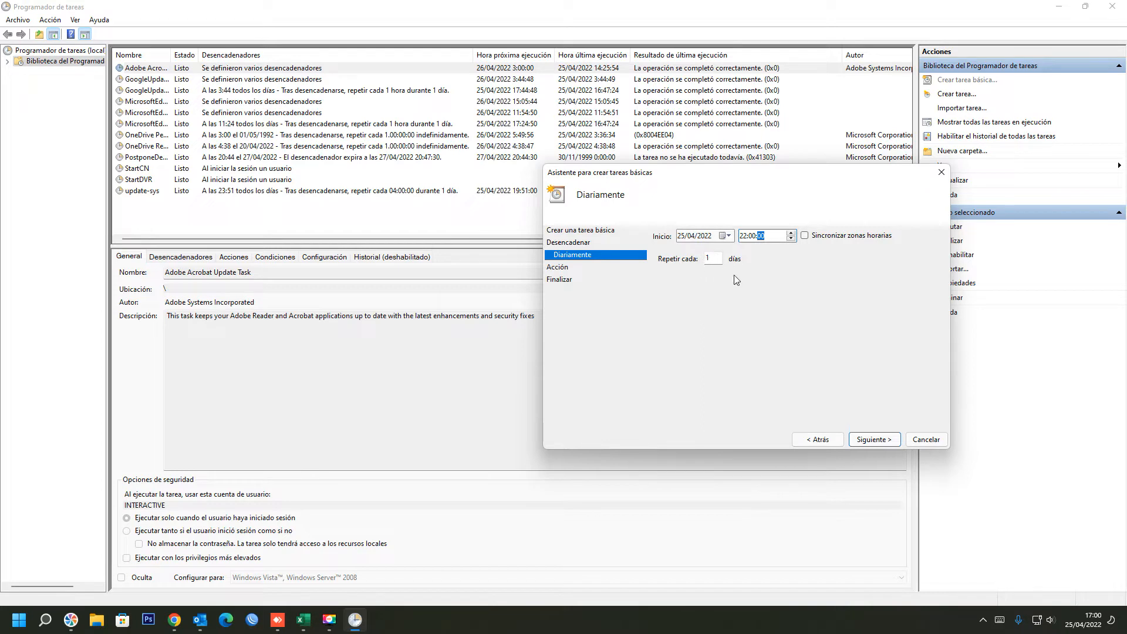
{"action": "left_click", "coordinate": [863, 441]}
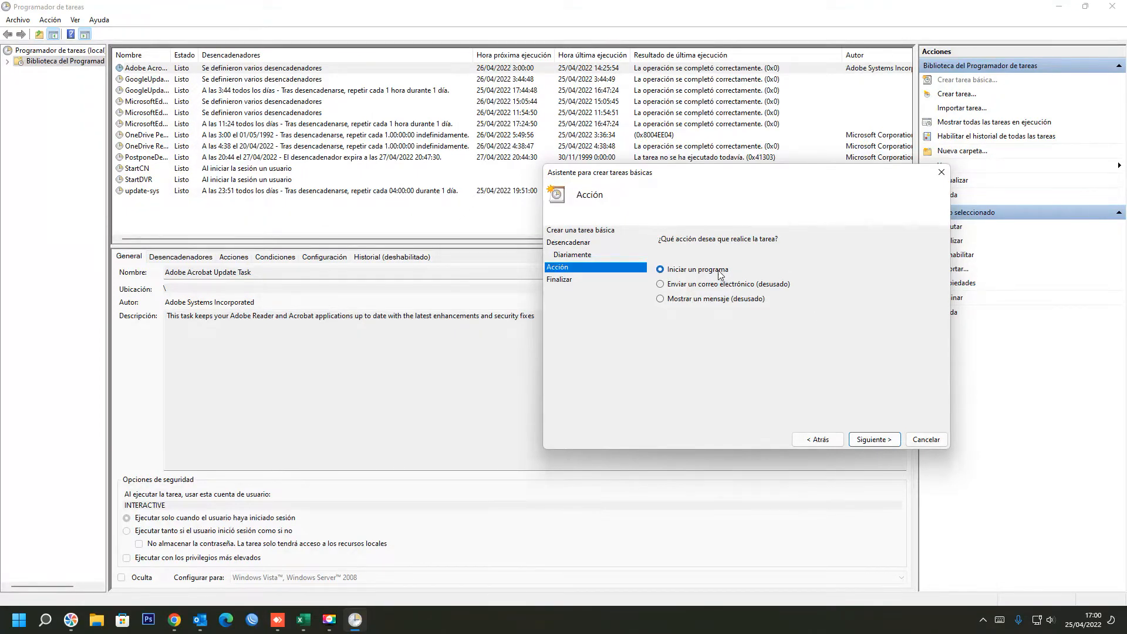
Step: Make the task start the program shutdown.exe and finish creating it
{"action": "left_click", "coordinate": [863, 442]}
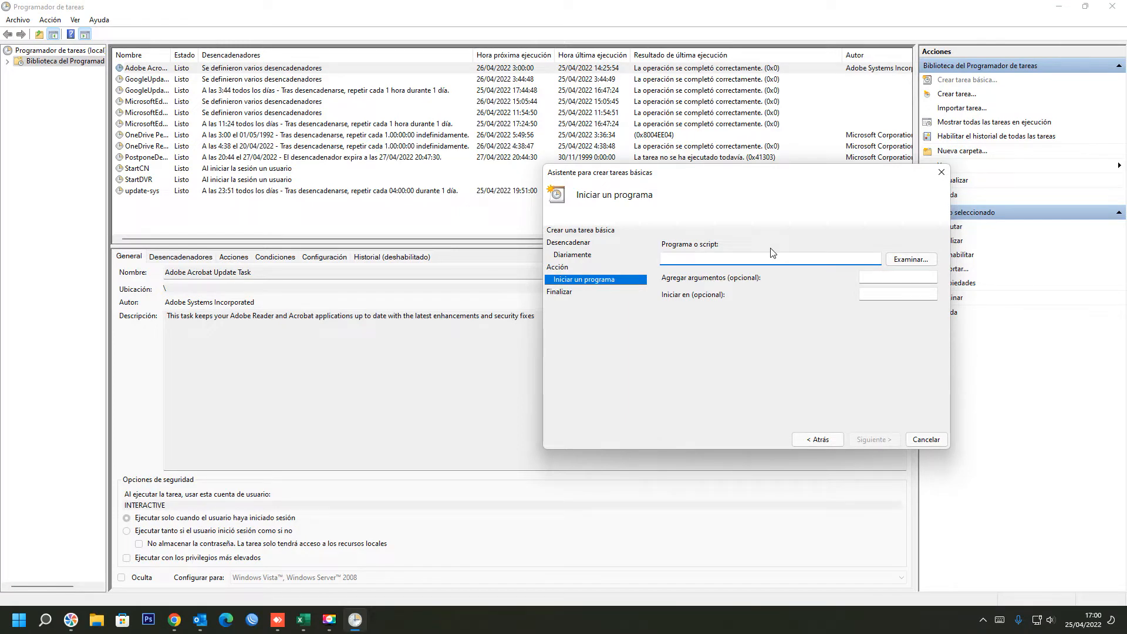
{"action": "type", "text": "shutdown.exe"}
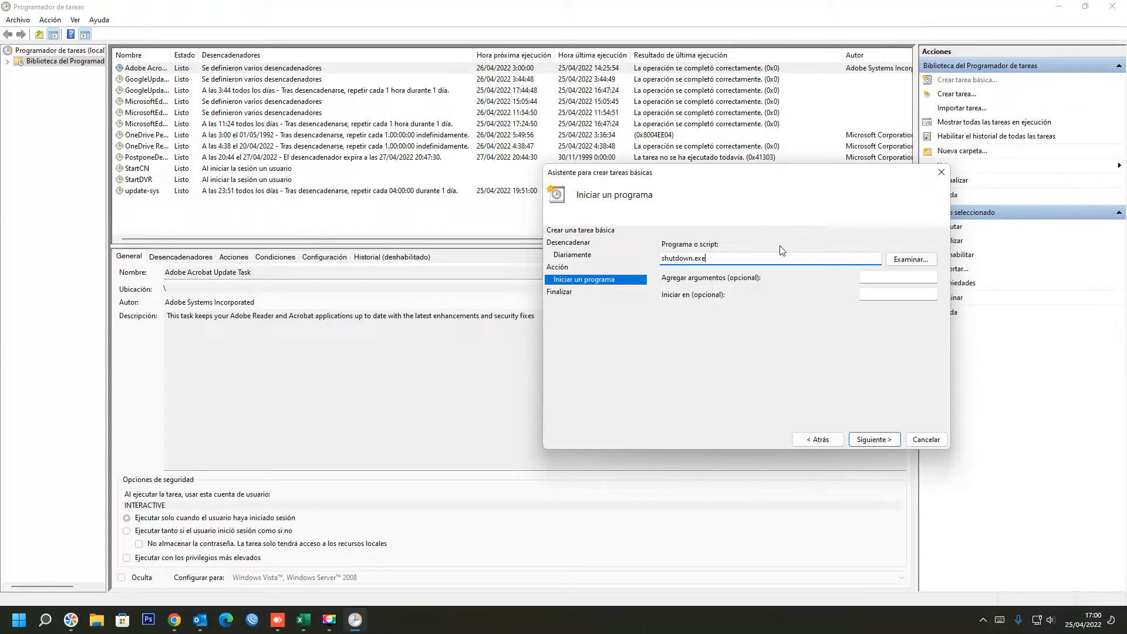
{"action": "left_click", "coordinate": [869, 440]}
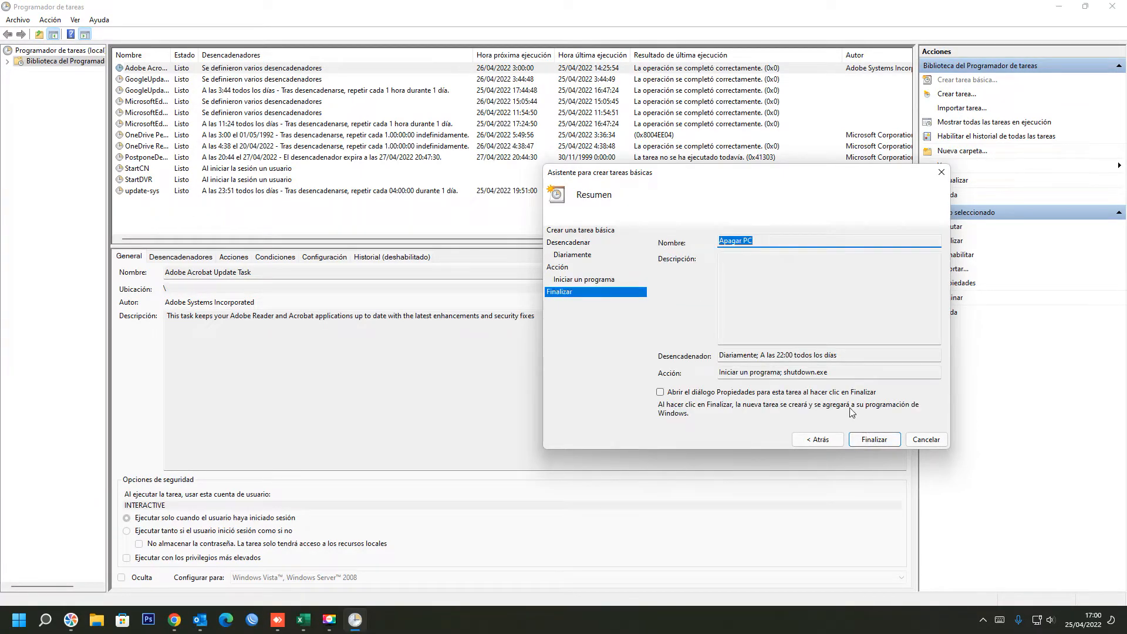
{"action": "left_click", "coordinate": [867, 442]}
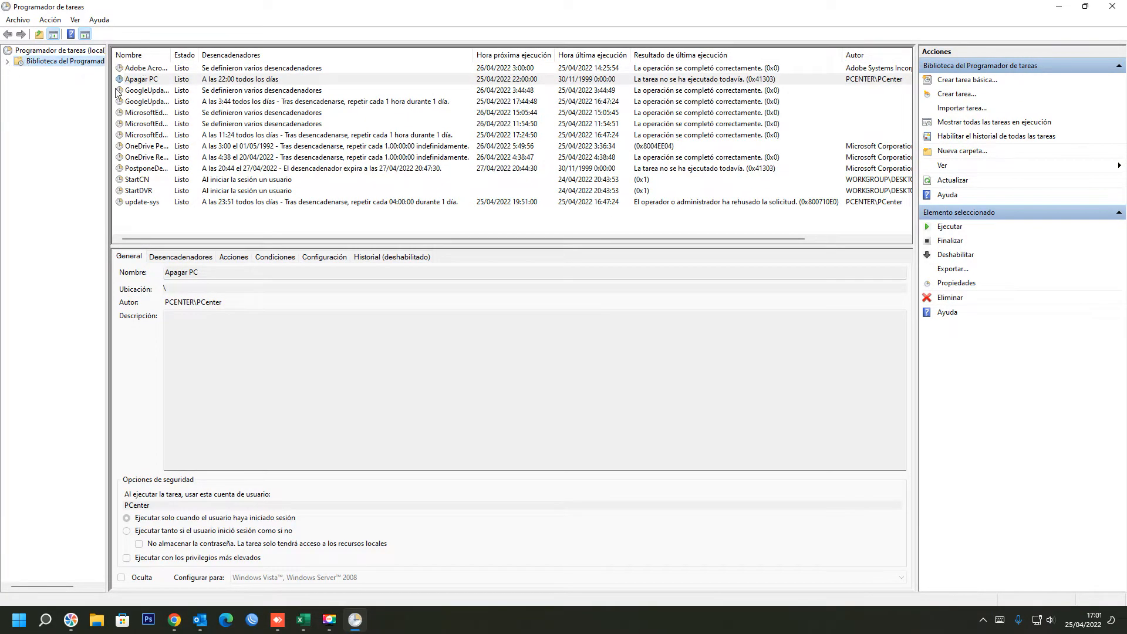
Step: Open the properties of the Apagar PC task and review its conditions
{"action": "left_click", "coordinate": [7, 61]}
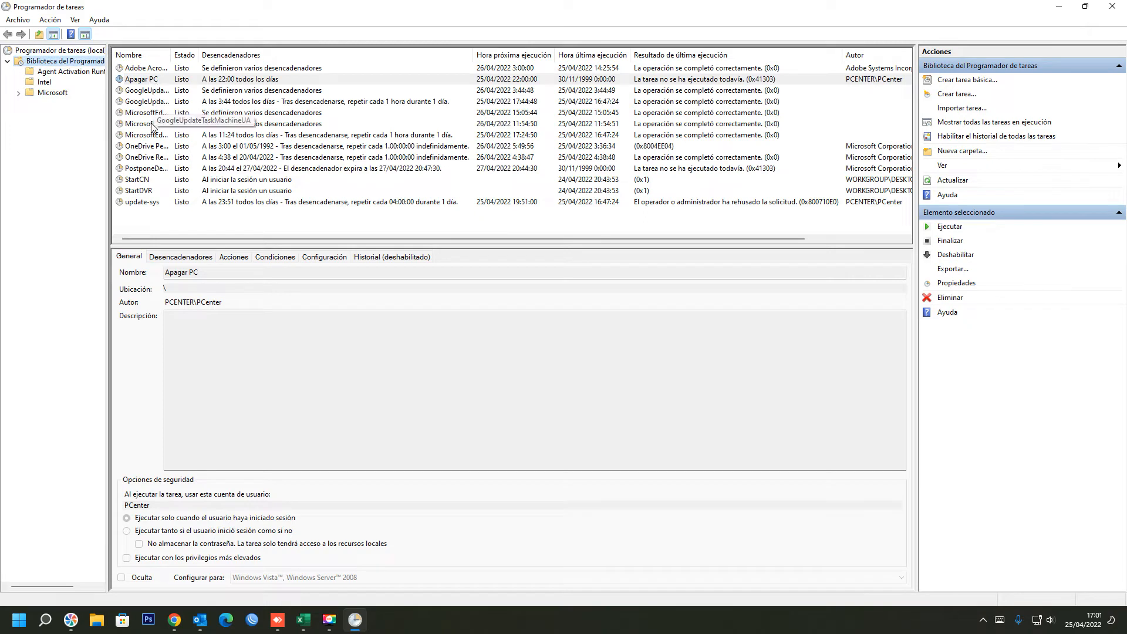
{"action": "right_click", "coordinate": [140, 83]}
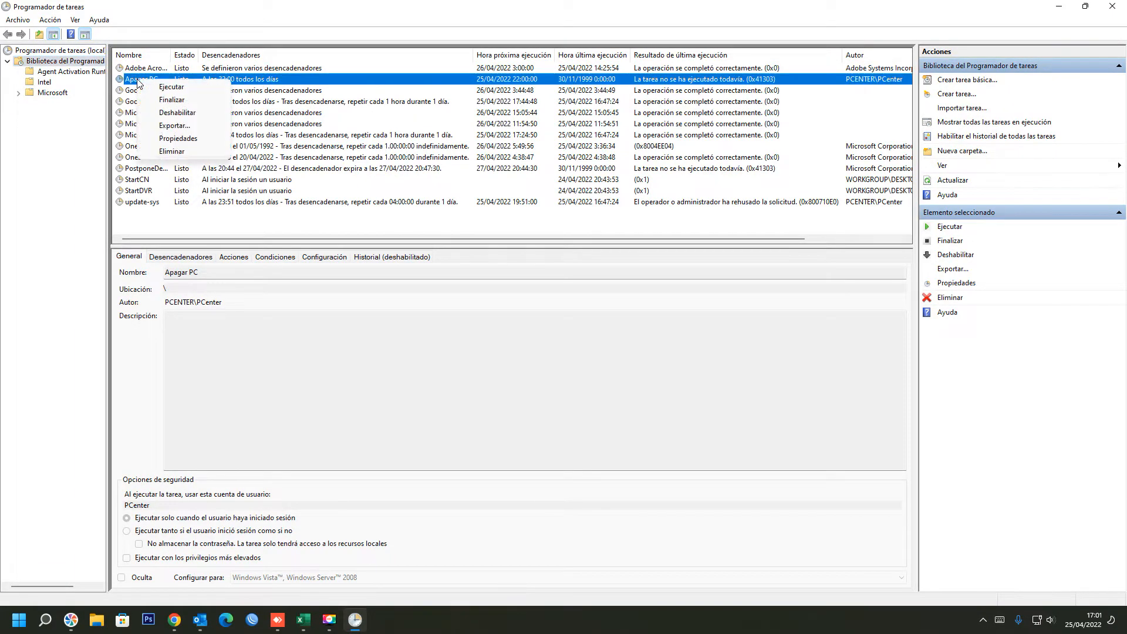
{"action": "left_click", "coordinate": [174, 138]}
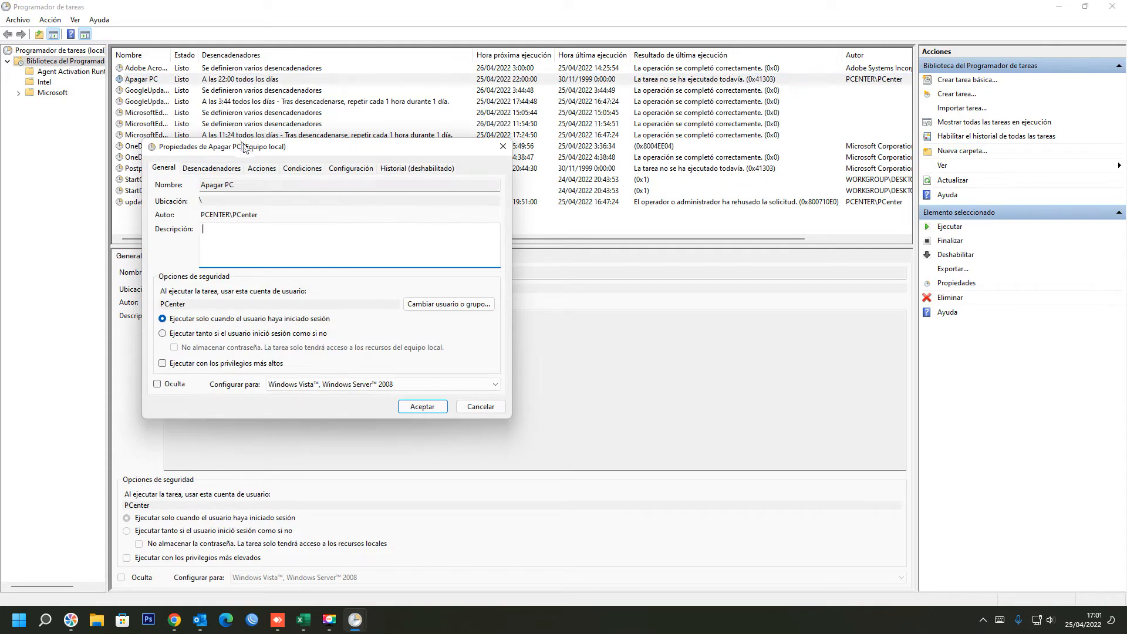
{"action": "left_click_drag", "start_coordinate": [245, 147], "coordinate": [258, 190]}
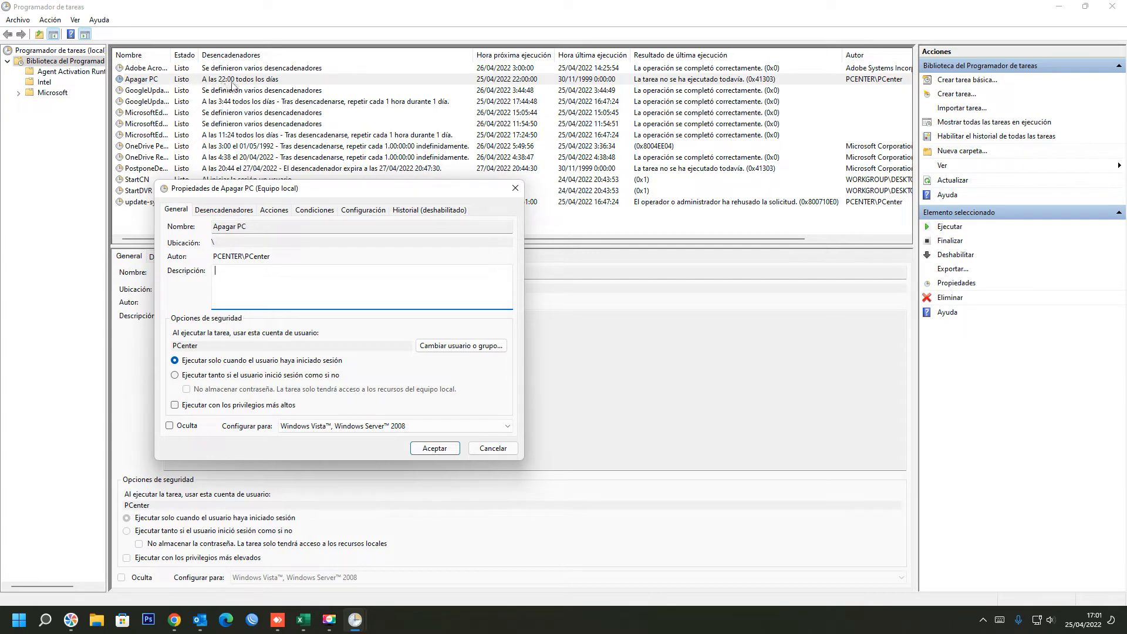
{"action": "left_click_drag", "start_coordinate": [362, 188], "coordinate": [485, 162]}
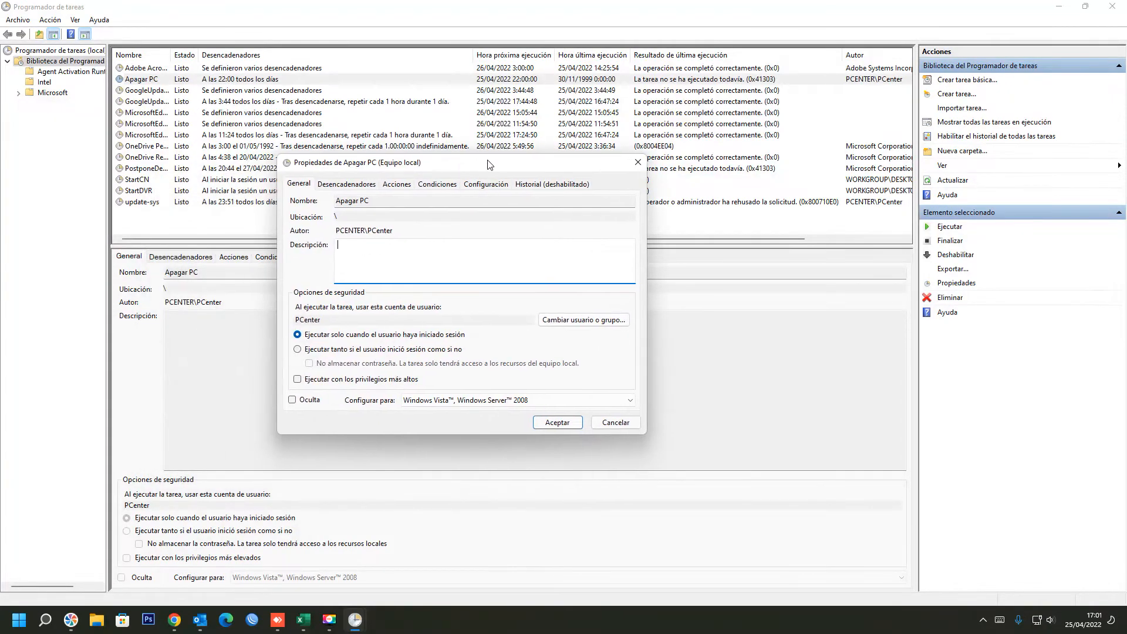
{"action": "left_click", "coordinate": [434, 186]}
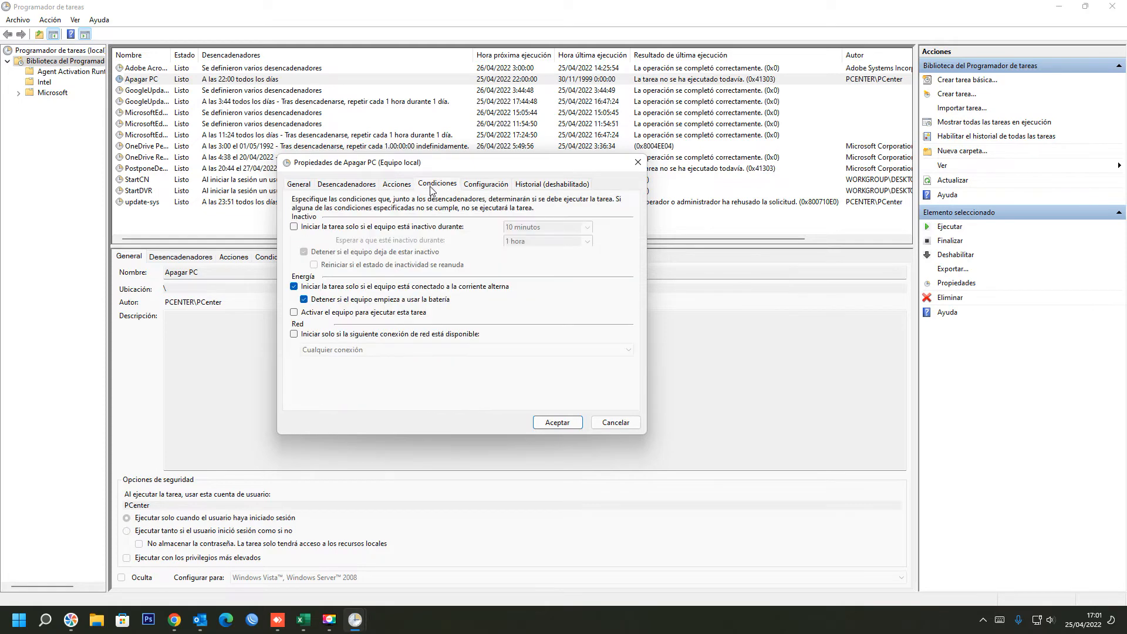
{"action": "left_click_drag", "start_coordinate": [399, 160], "coordinate": [527, 175]}
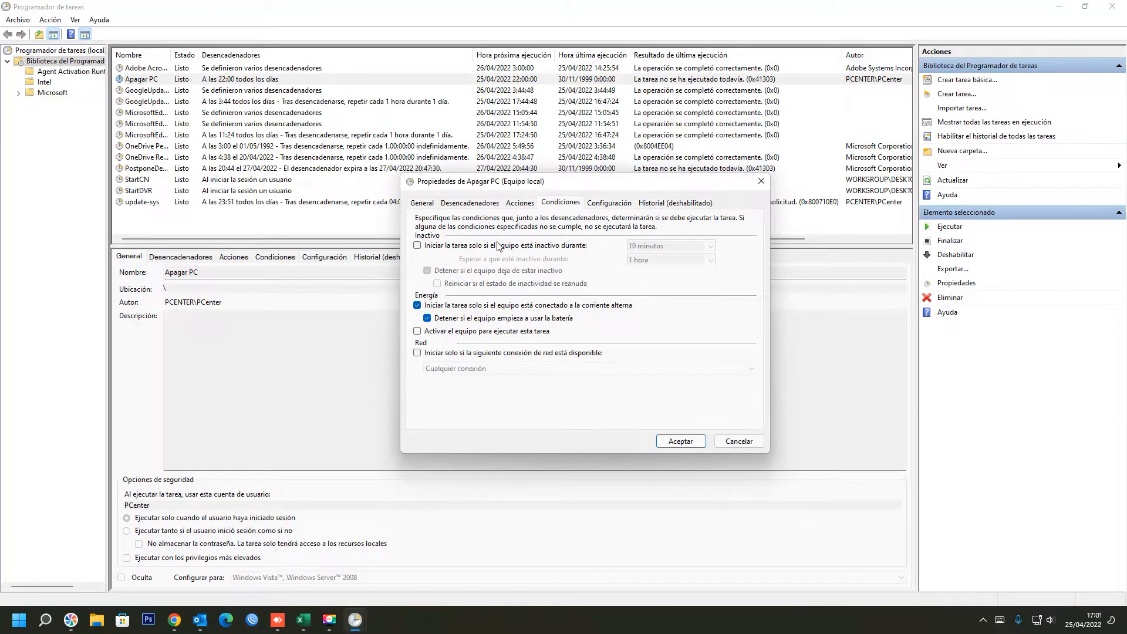
Step: Try to restrict the Apagar PC task to start only after 10 minutes of computer inactivity, then close its properties and minimize the scheduler
{"action": "left_click", "coordinate": [418, 247]}
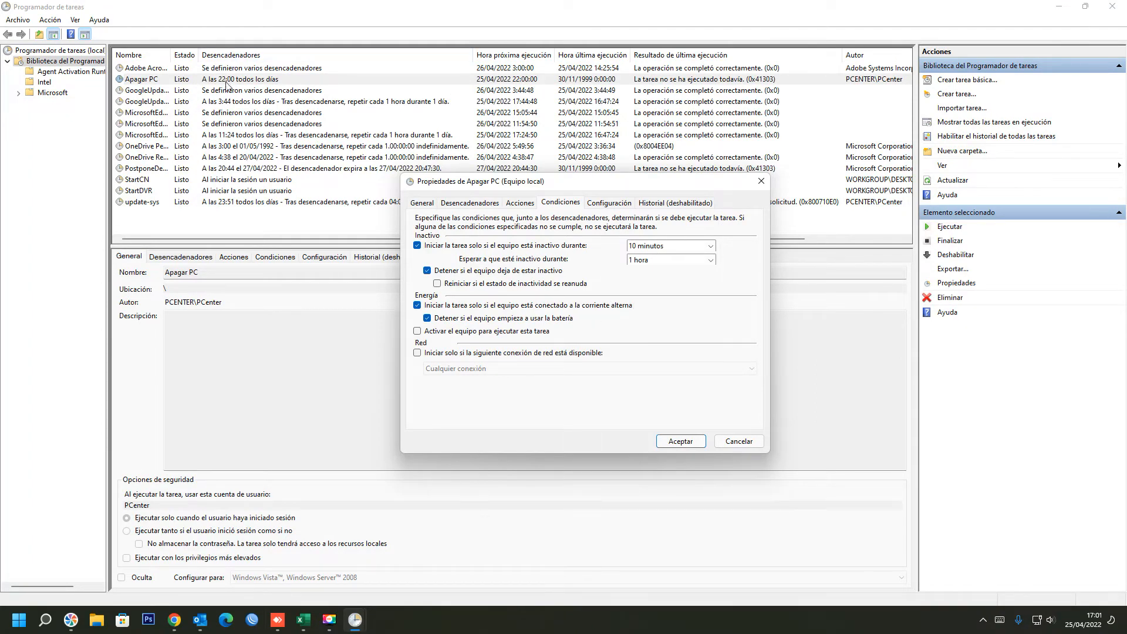
{"action": "left_click_drag", "start_coordinate": [561, 188], "coordinate": [564, 174]}
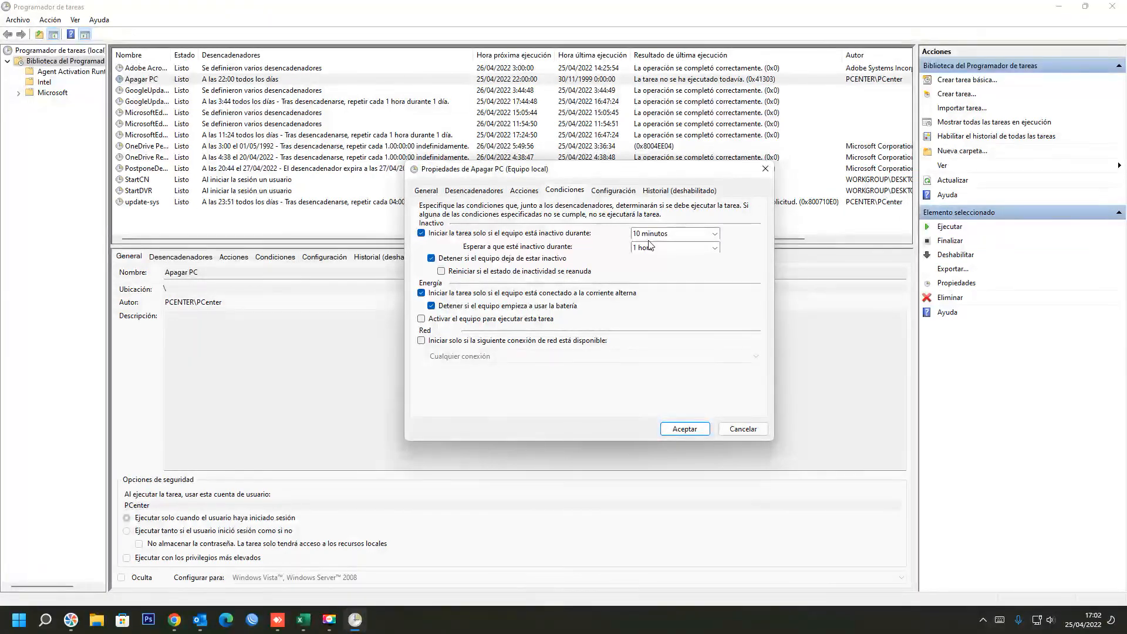
{"action": "left_click", "coordinate": [692, 431]}
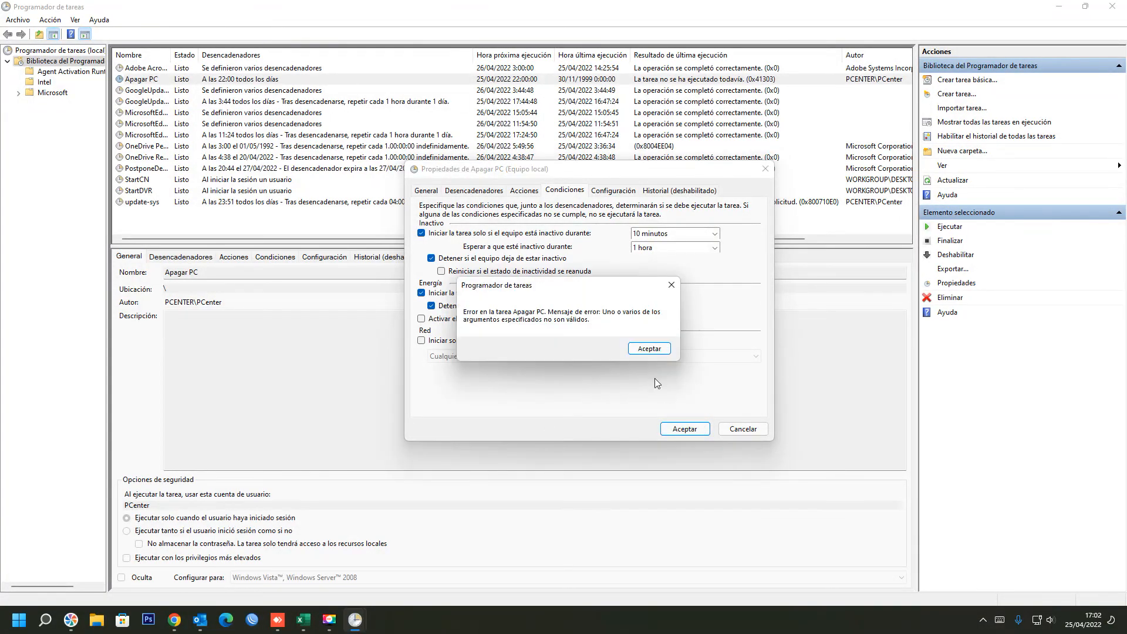
{"action": "left_click", "coordinate": [650, 350]}
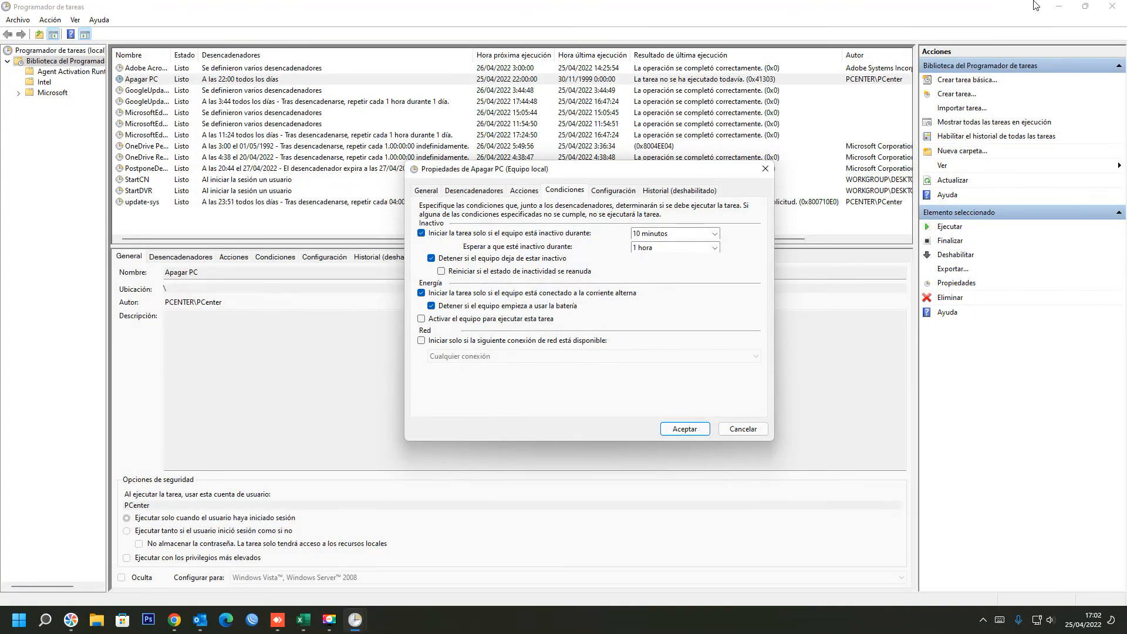
{"action": "left_click", "coordinate": [1058, 6]}
{"action": "left_click", "coordinate": [765, 169]}
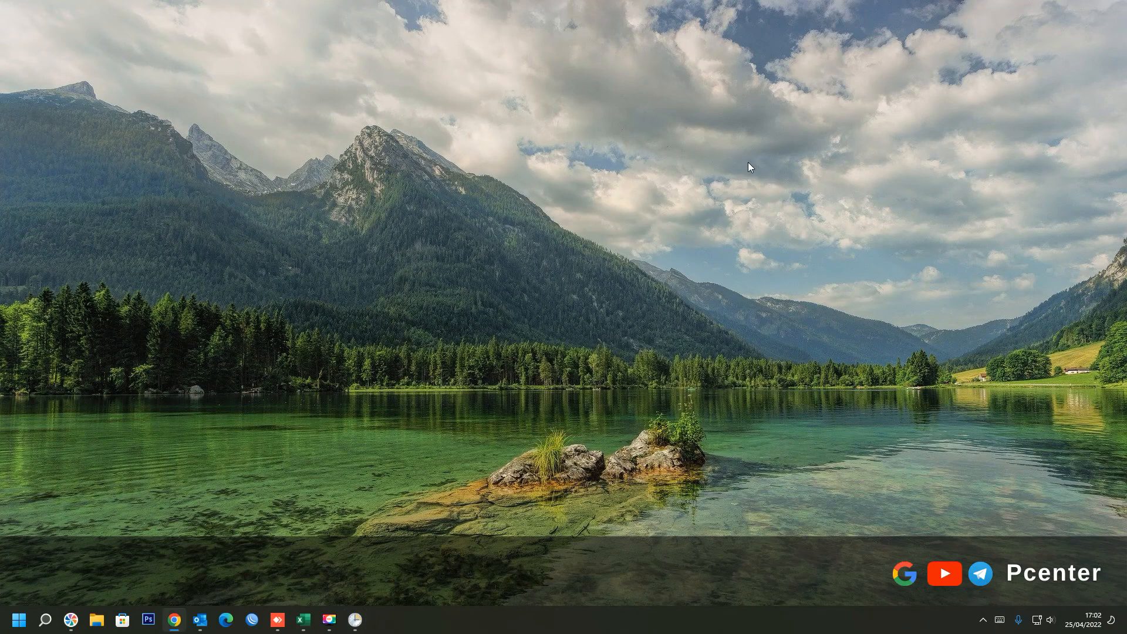